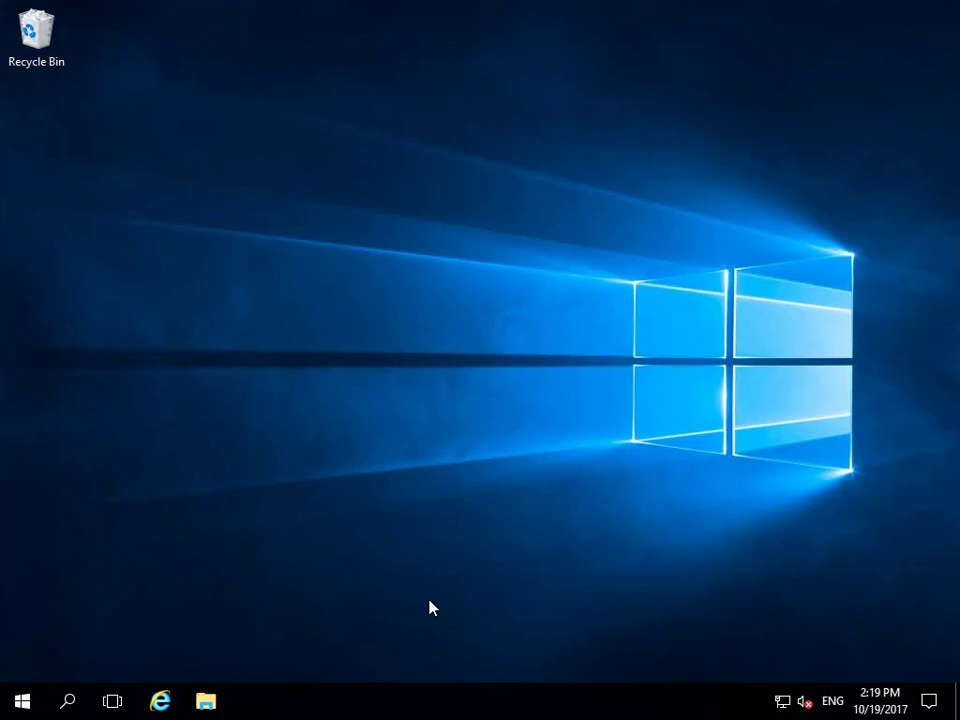
Step: Check the contents of the Local Disk (C:) and VMData (D:) drives in File Explorer, and close it
click(210, 704)
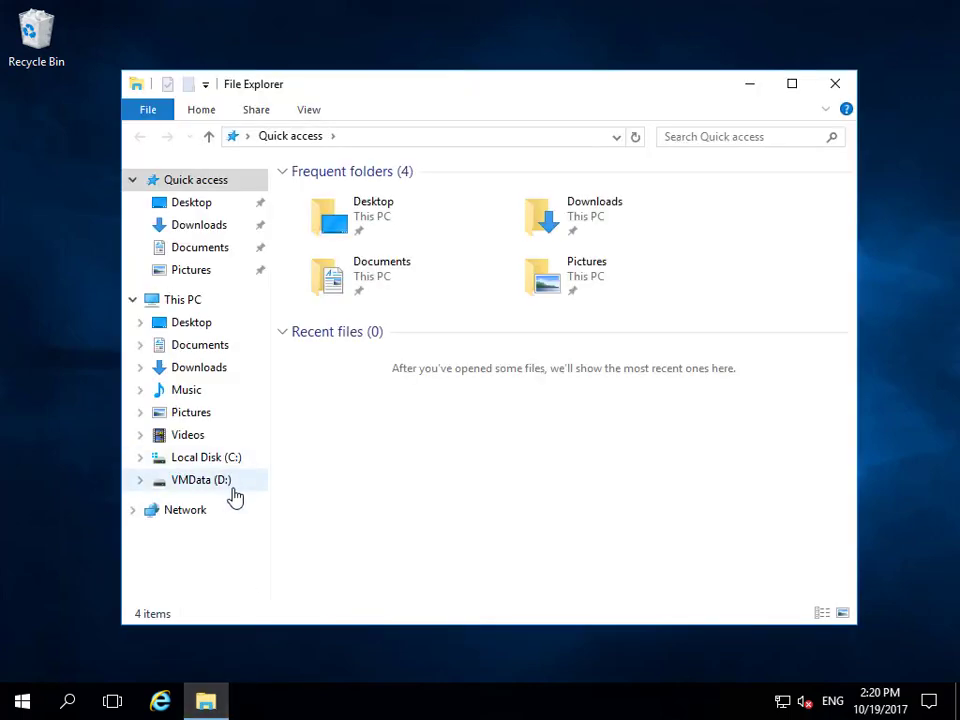
click(221, 458)
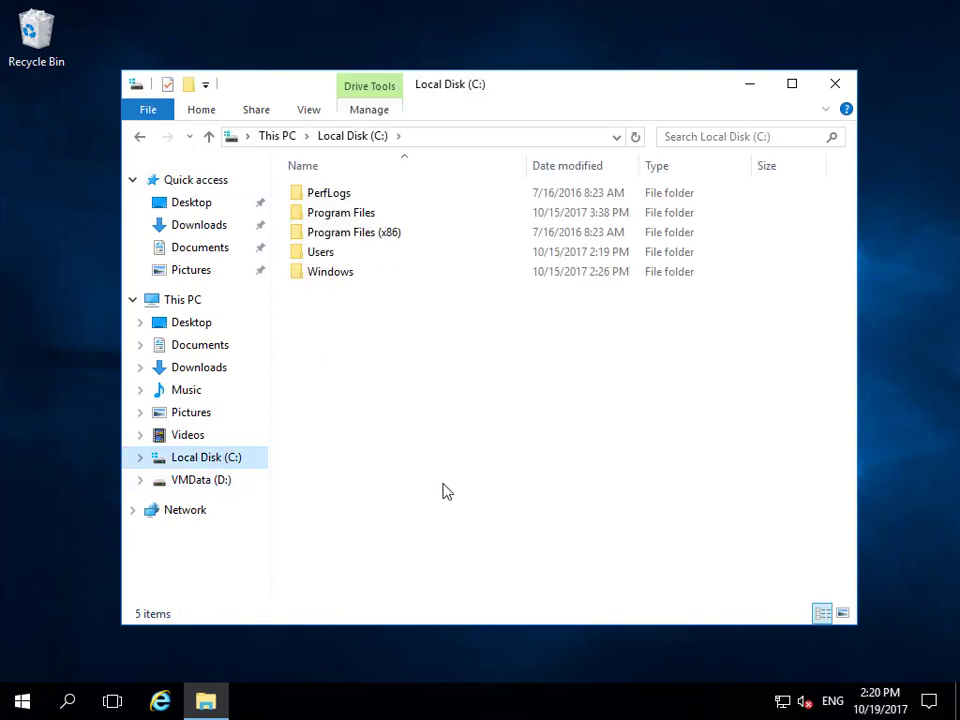
click(208, 481)
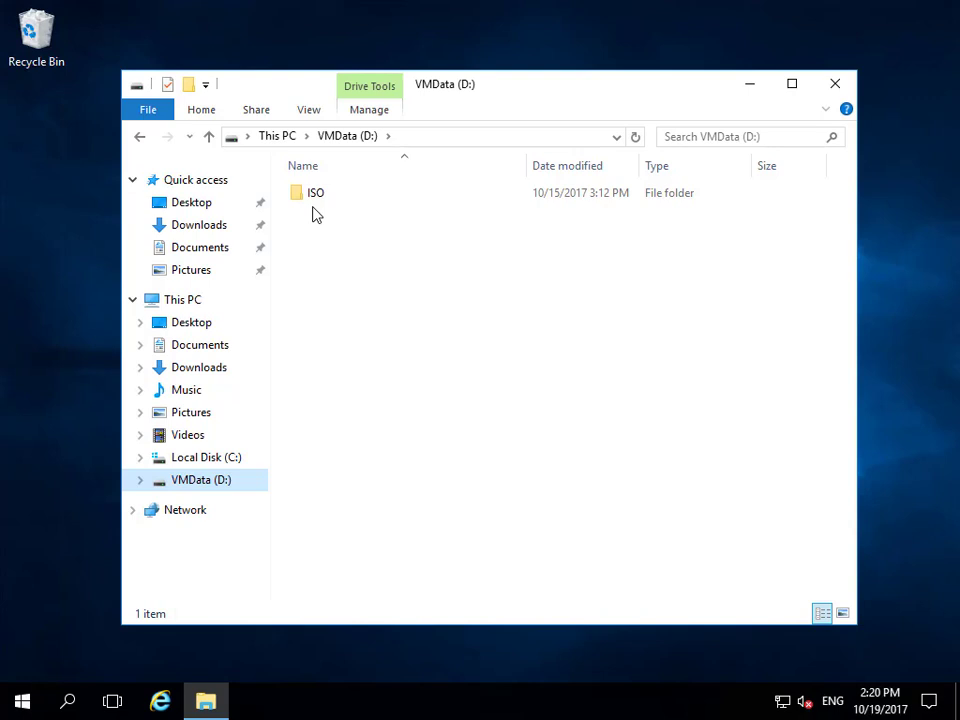
click(835, 85)
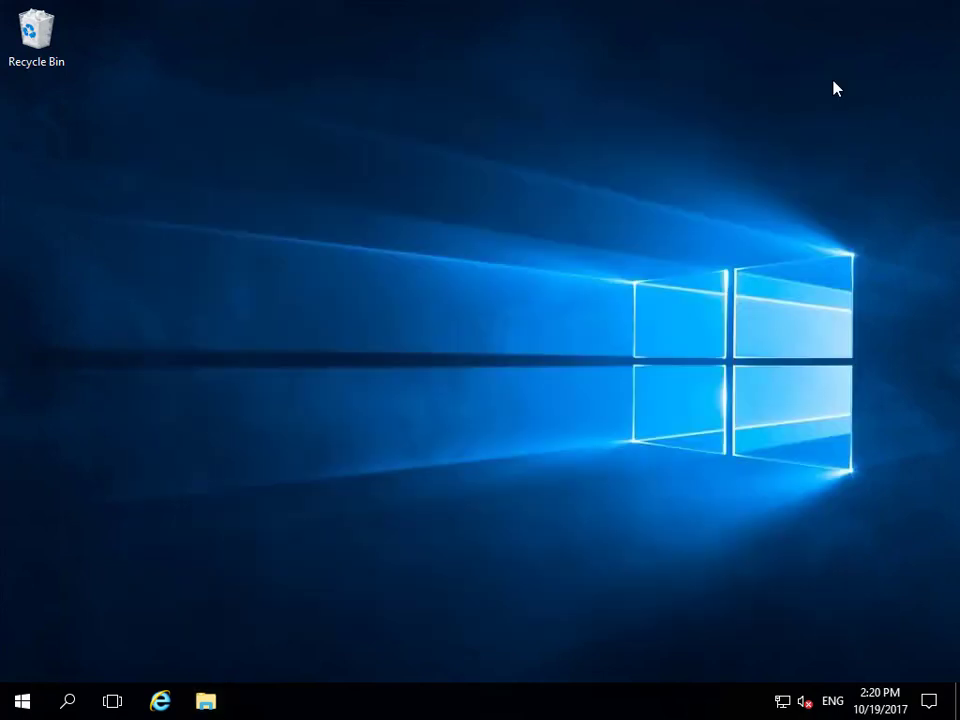
Step: Open Server Manager and launch Hyper-V Manager from it
click(22, 703)
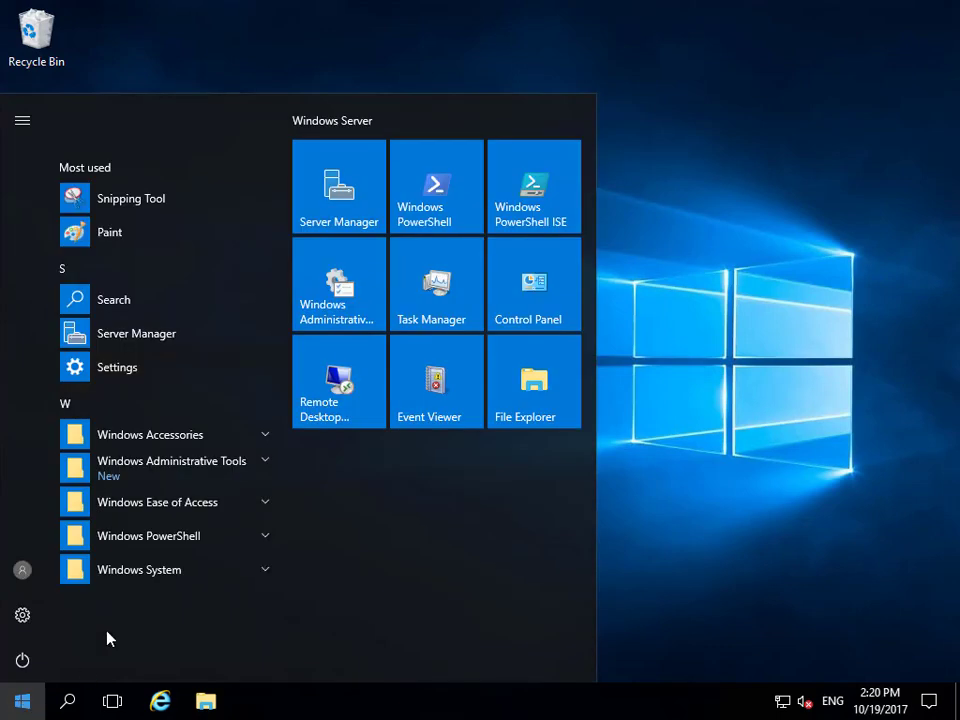
click(348, 228)
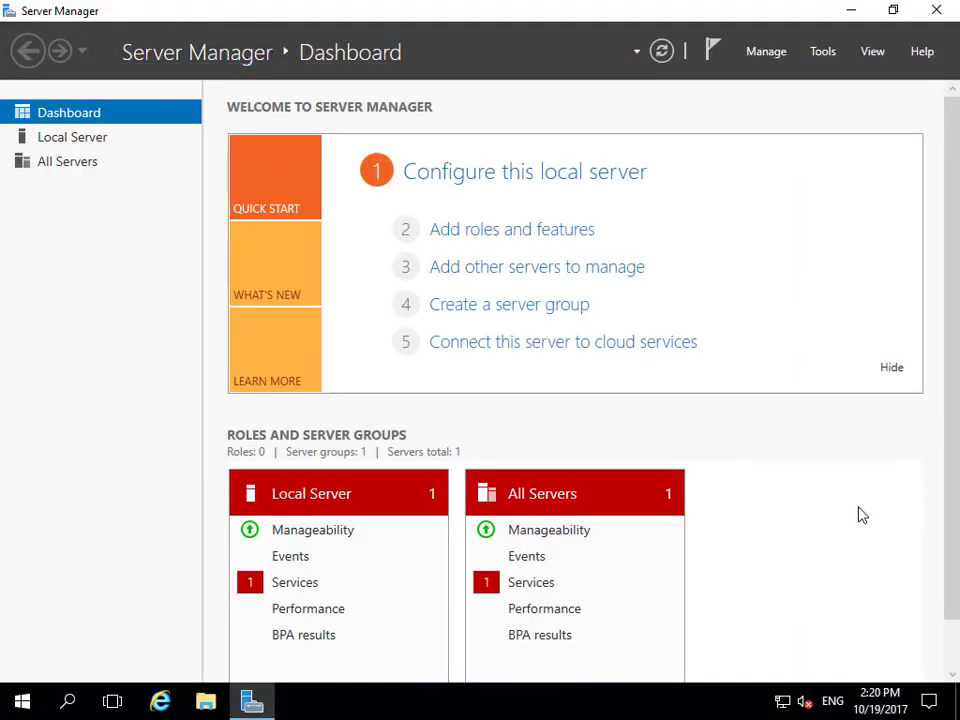
click(824, 52)
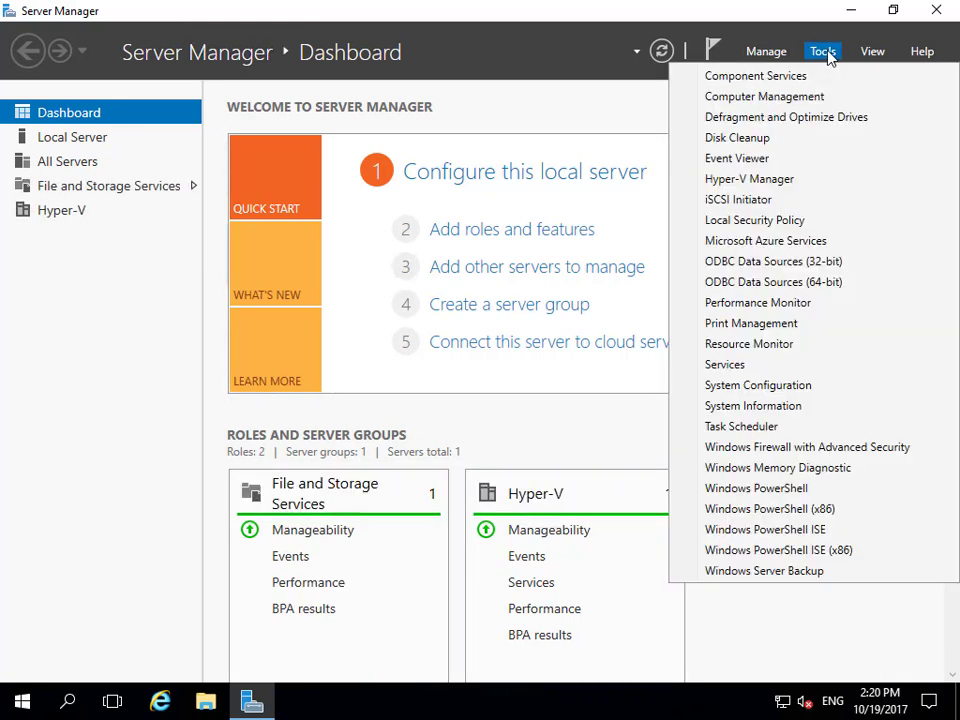
click(779, 184)
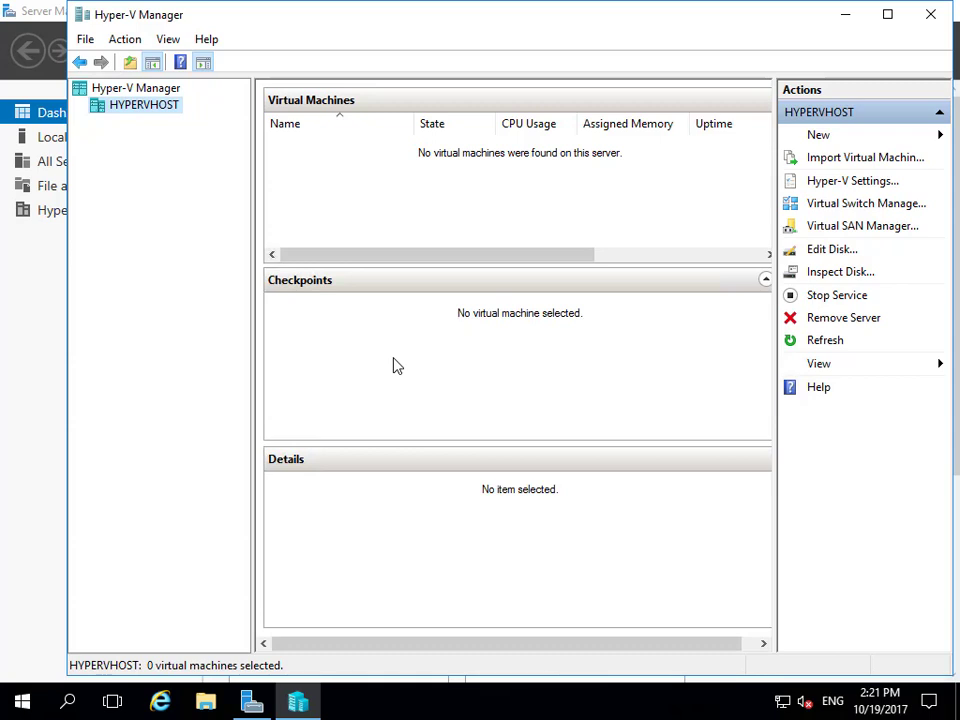
Step: Review the InternalNetwork virtual switch properties in Virtual Switch Manager without changing anything
click(836, 207)
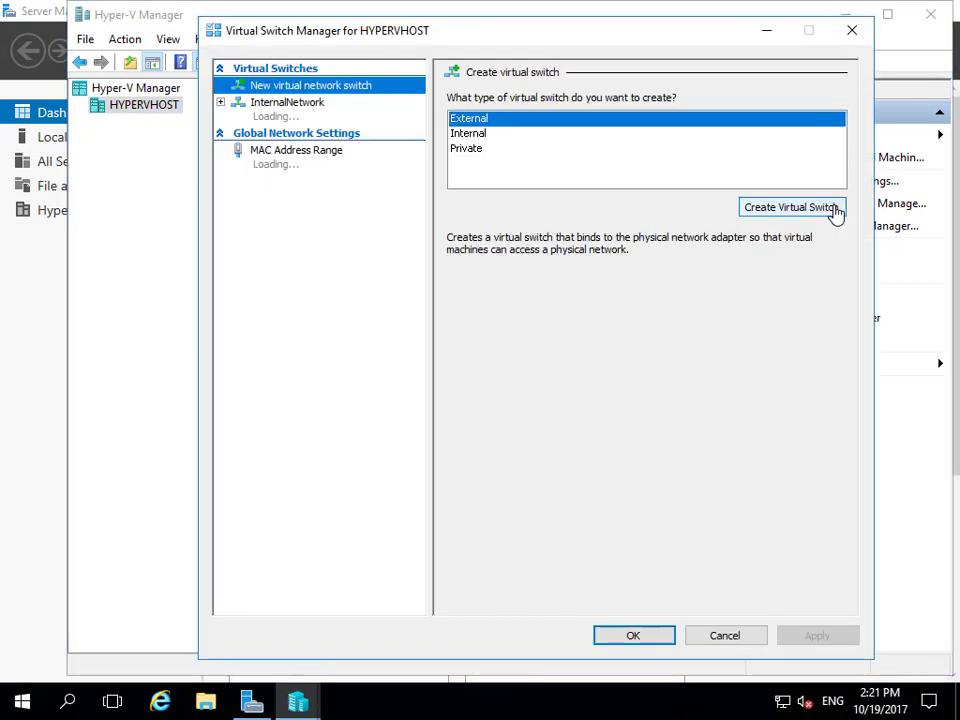
click(291, 110)
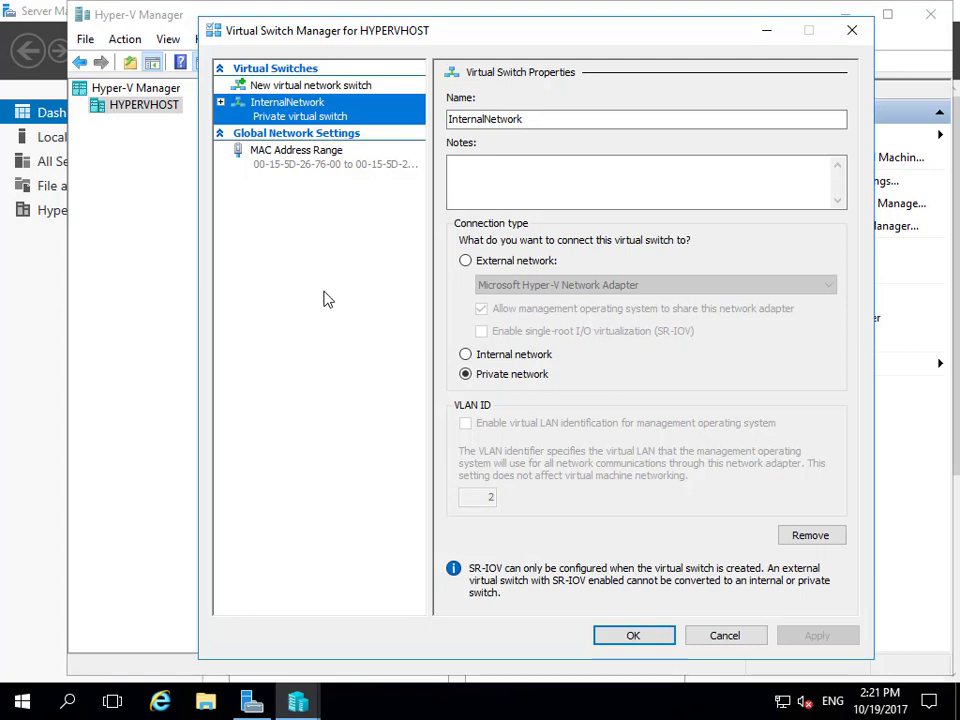
click(705, 637)
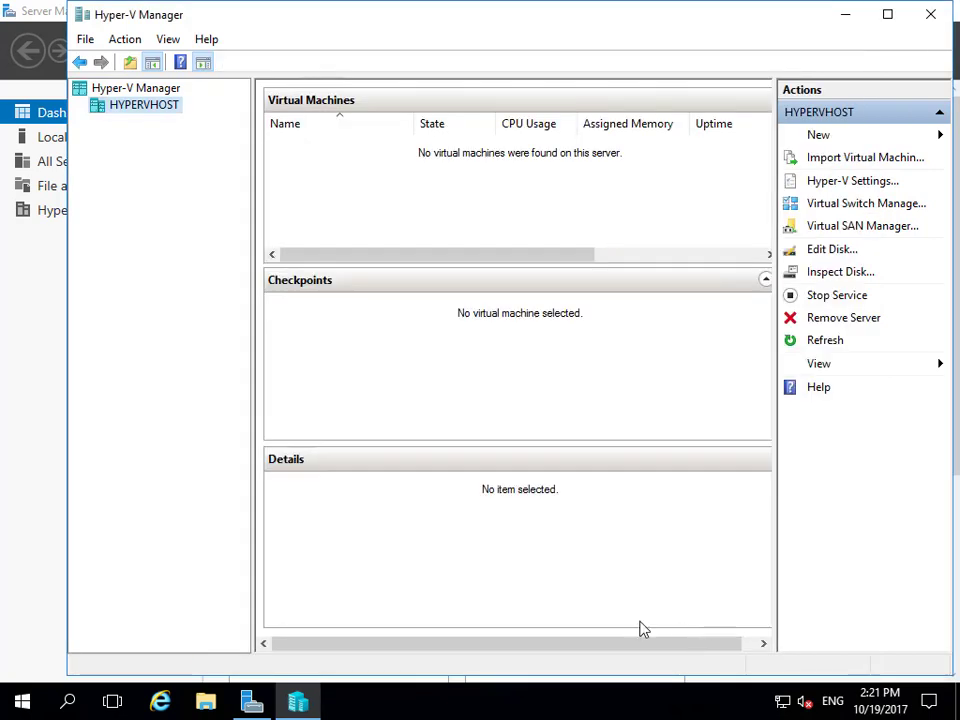
Step: Start a new virtual machine on HYPERVHOST named Server, stored in the custom location D:\Server
right_click(153, 106)
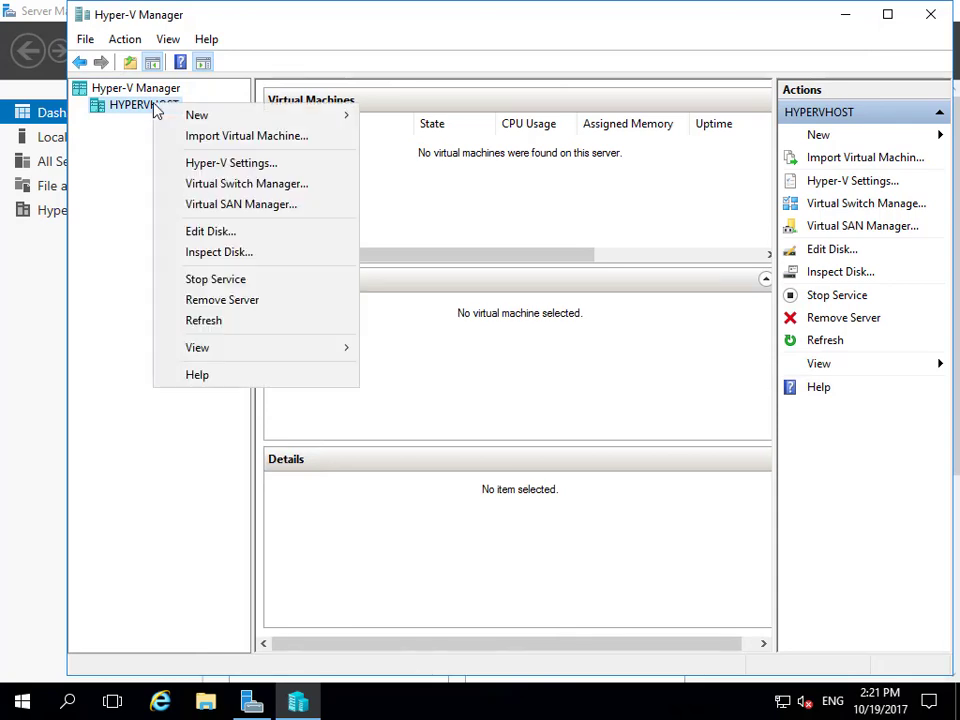
mouse_move(265, 125)
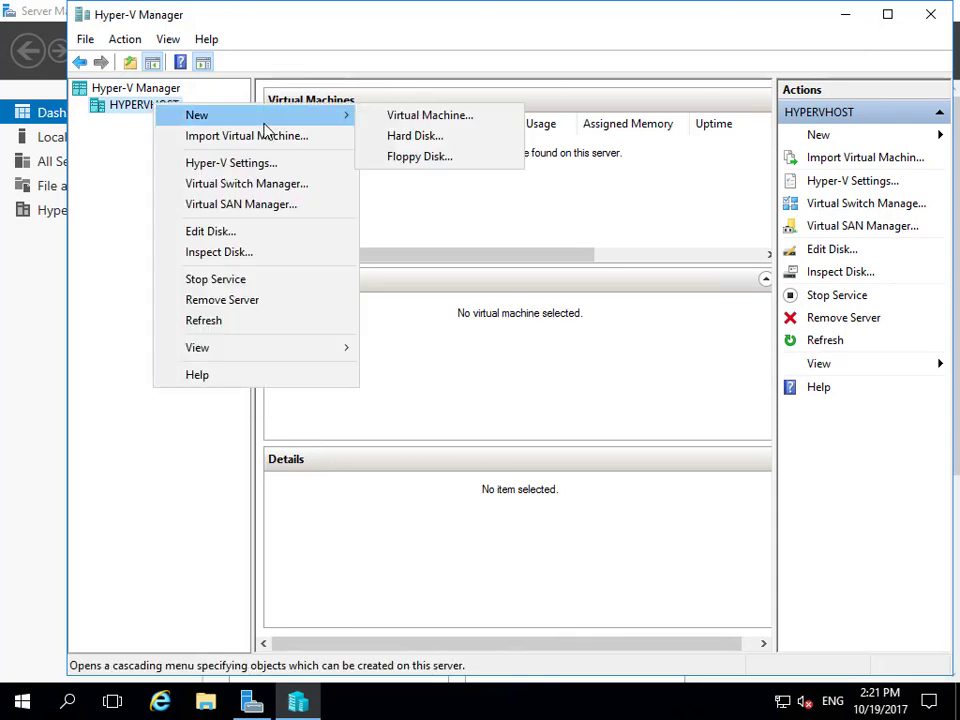
click(405, 119)
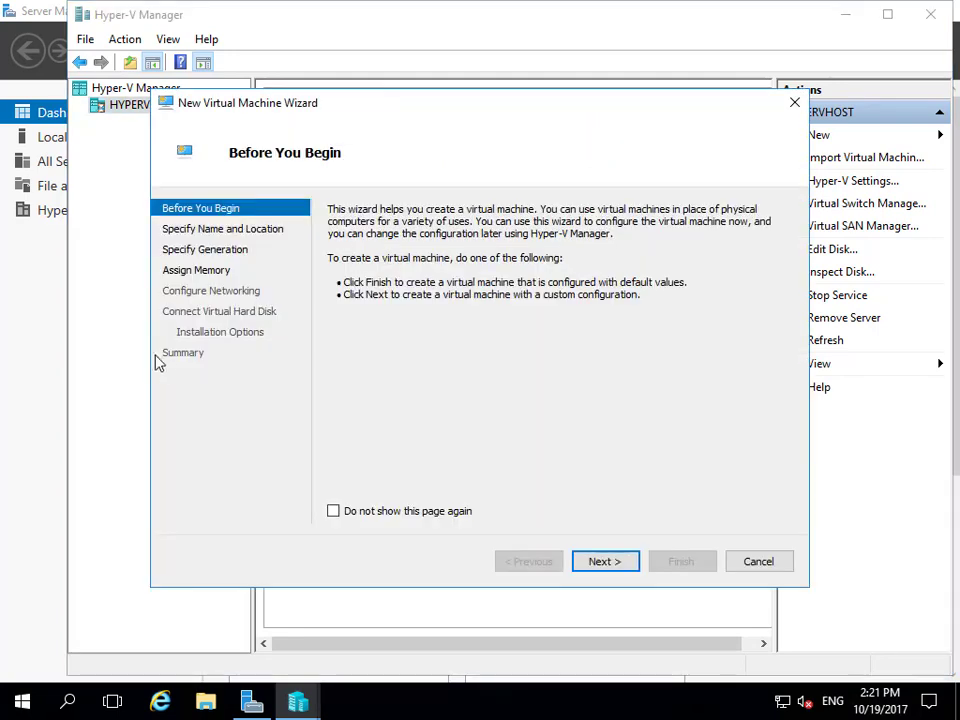
click(603, 561)
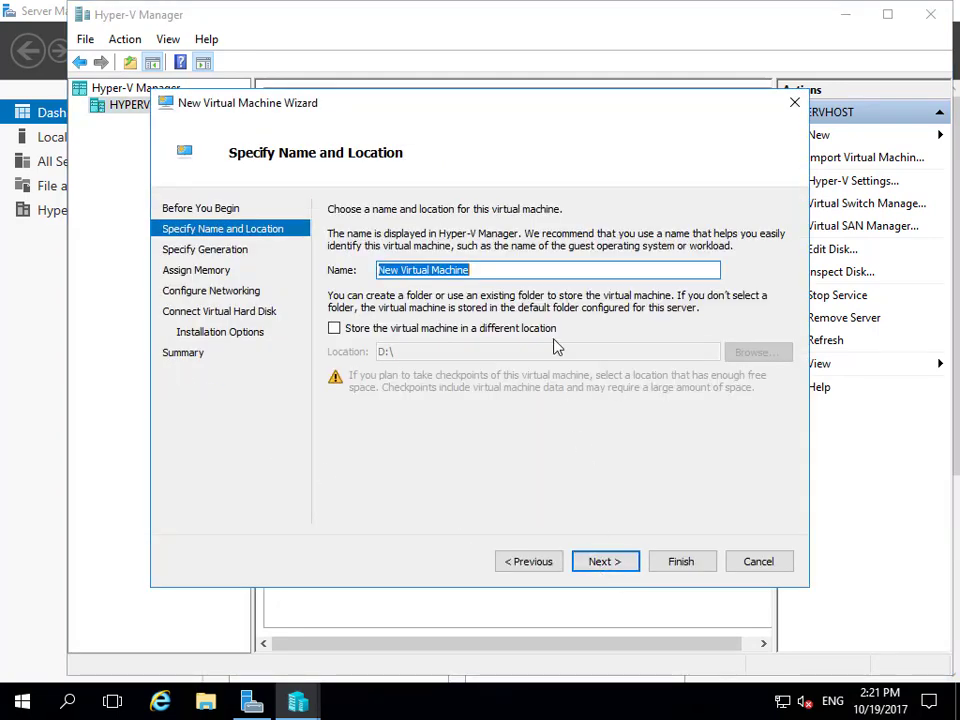
text(Server)
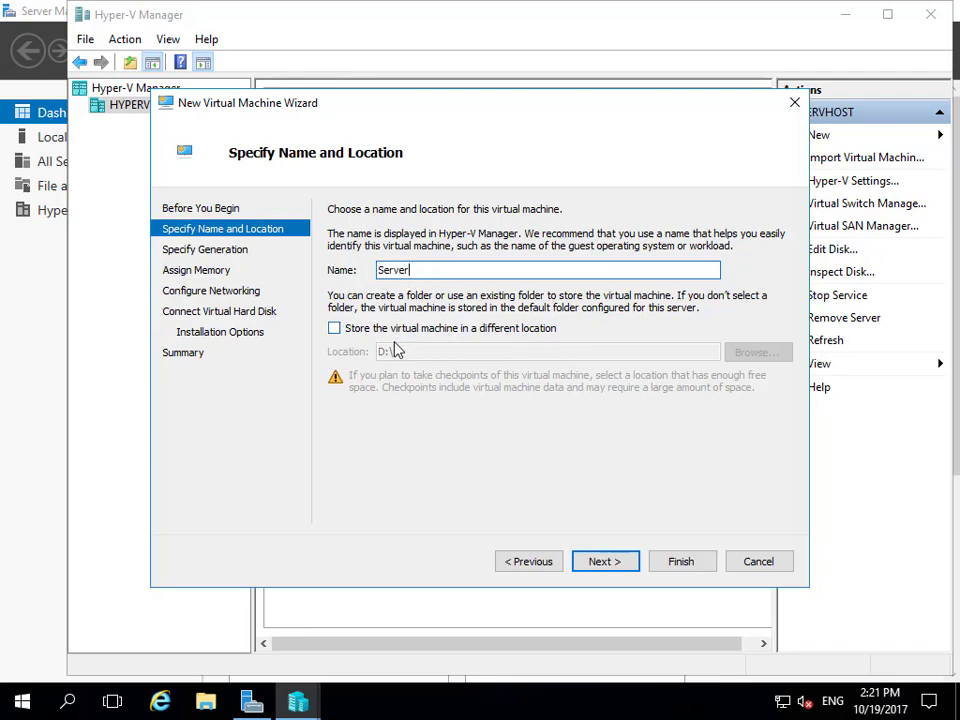
click(334, 328)
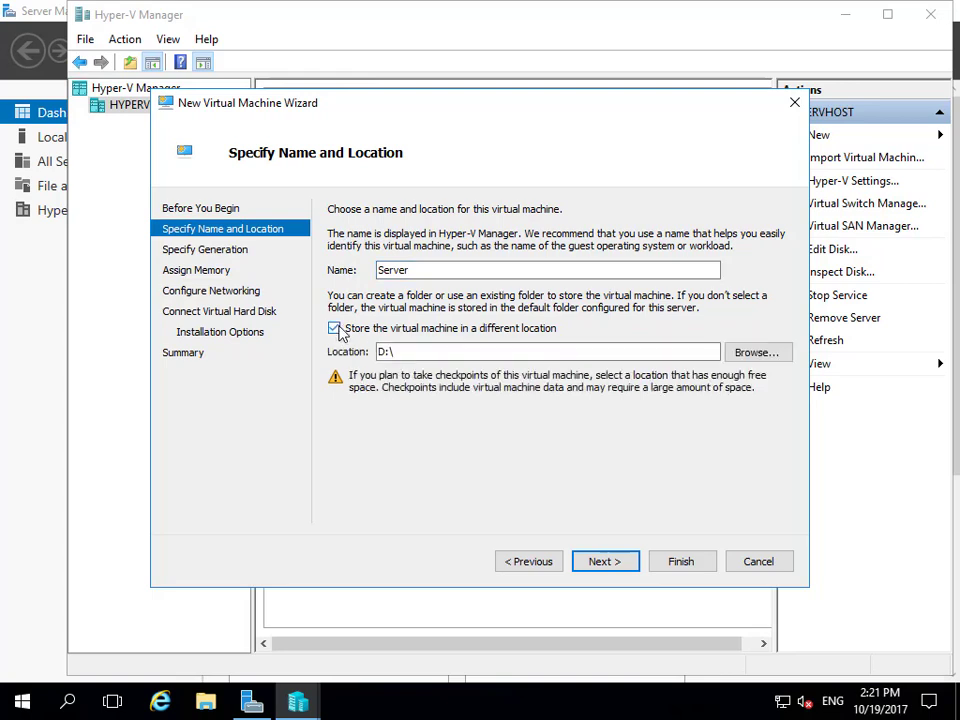
click(420, 352)
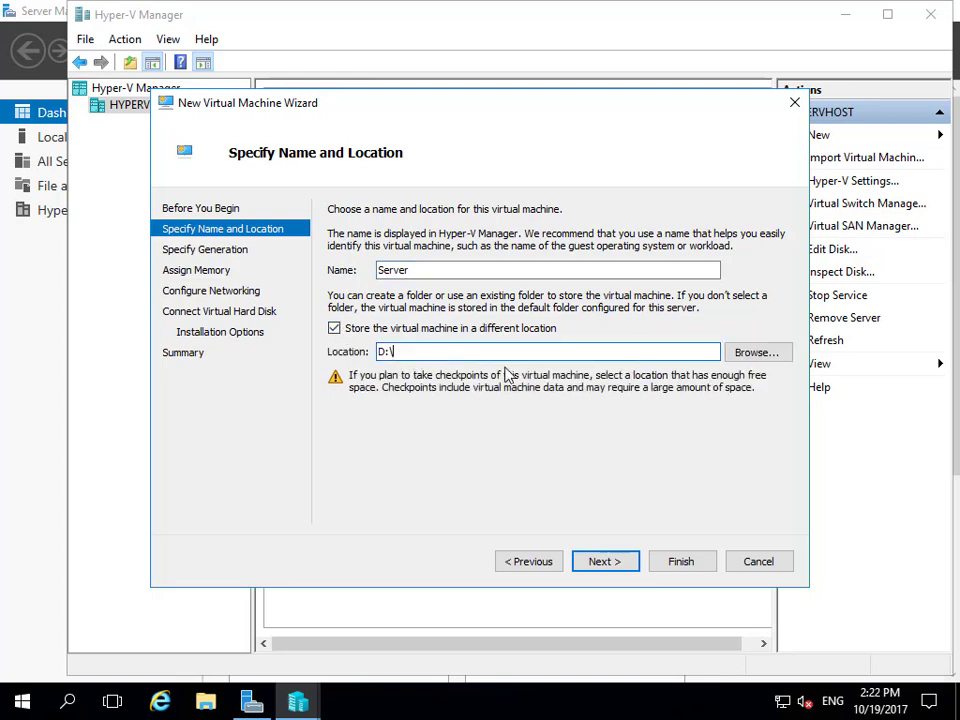
text(Server)
drag(439, 349, 345, 351)
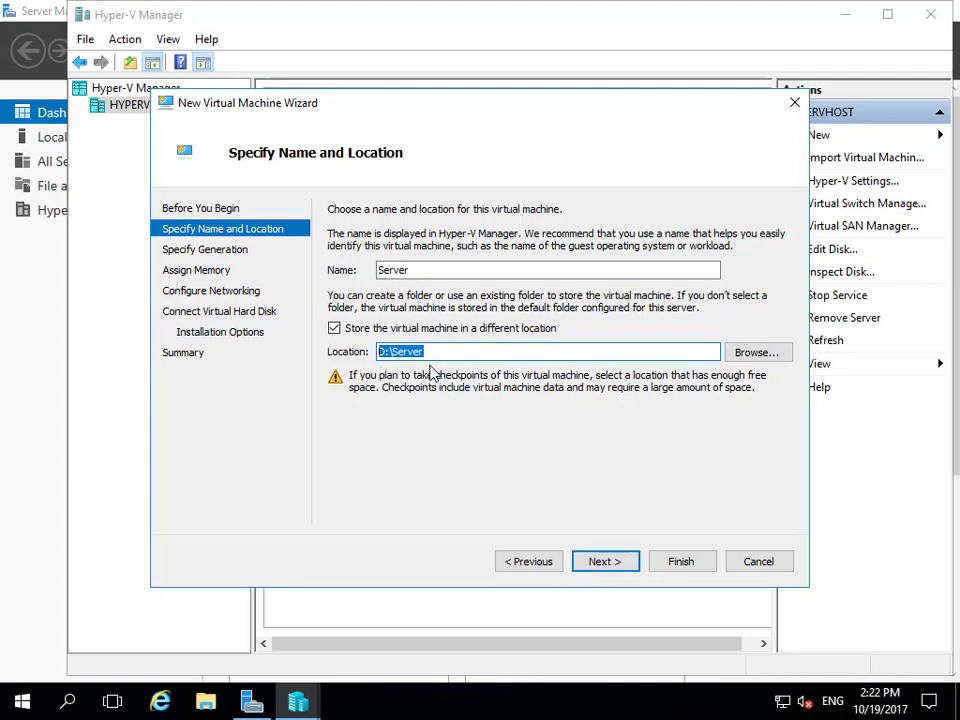
click(594, 566)
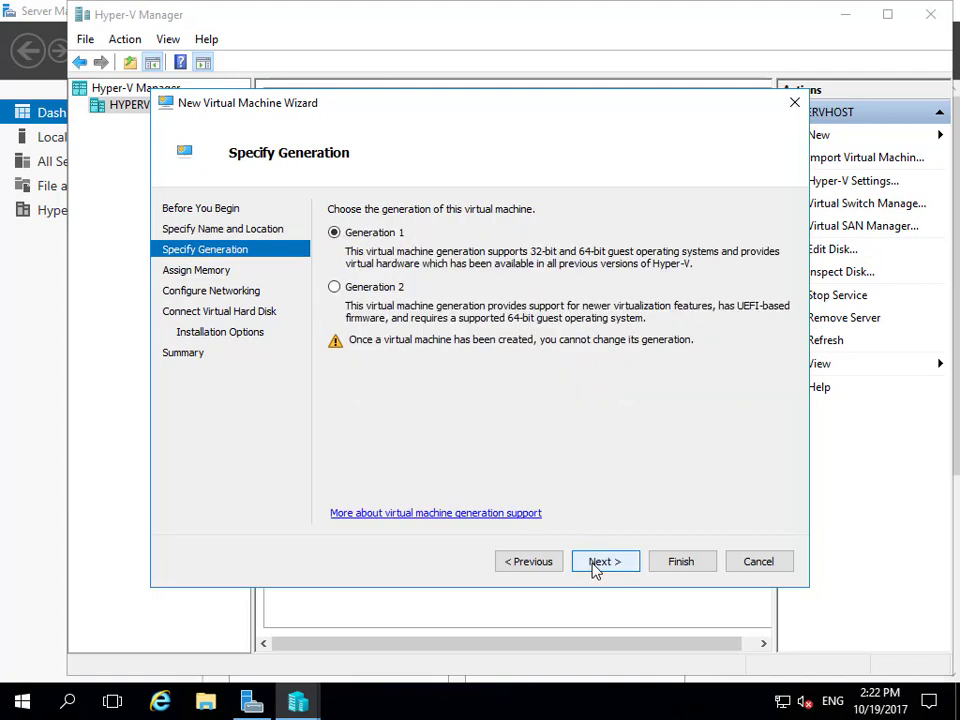
Step: Make the new virtual machine Generation 2 with 2048 MB of startup memory
click(374, 288)
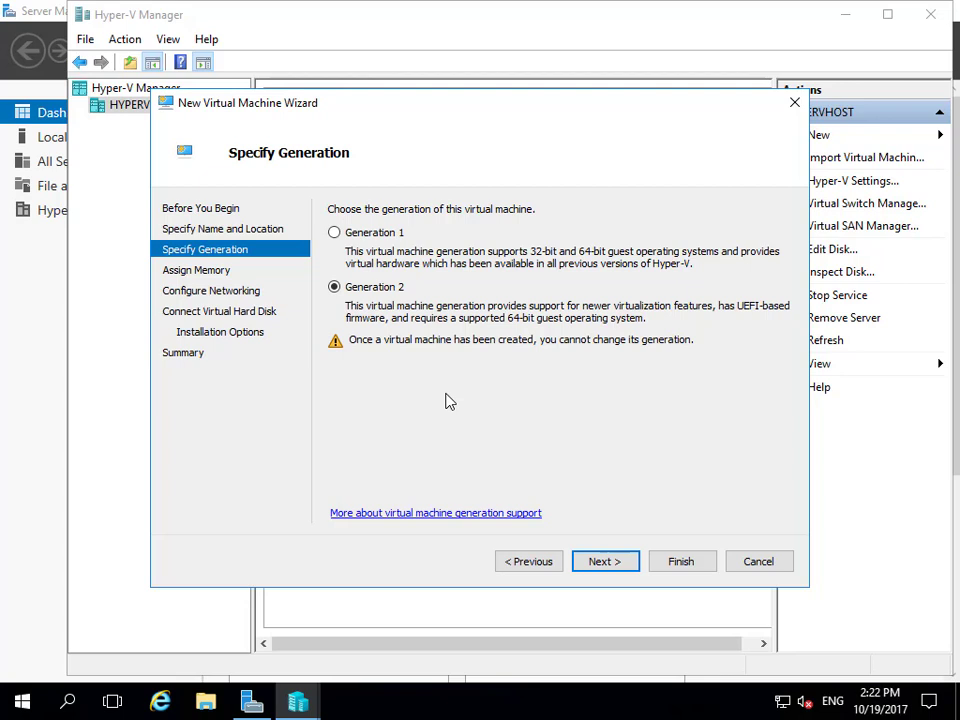
click(603, 564)
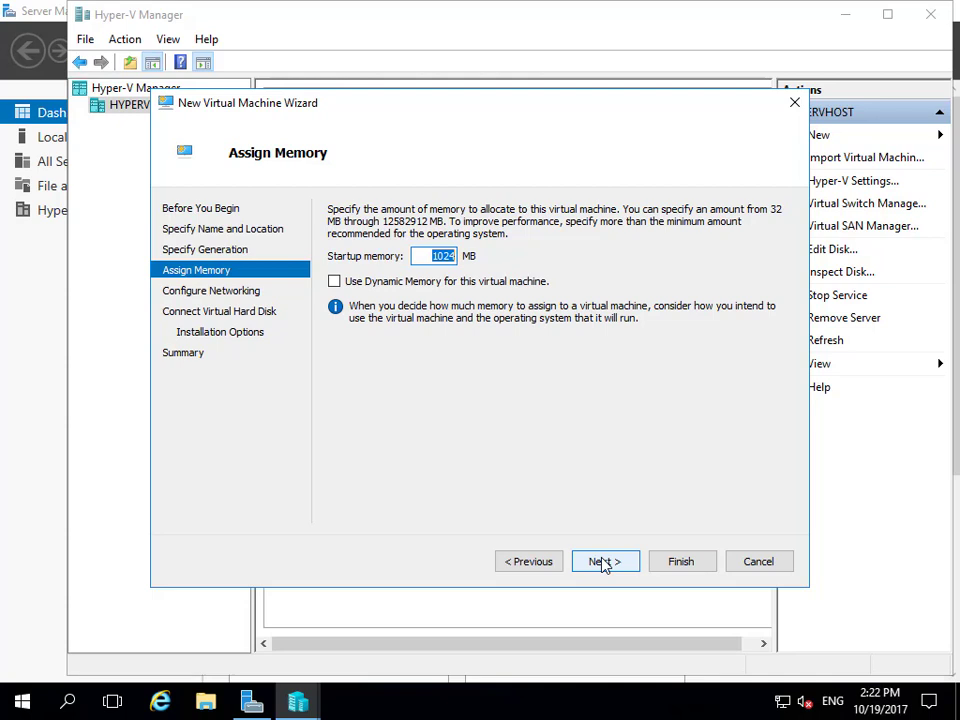
text(2048)
click(605, 562)
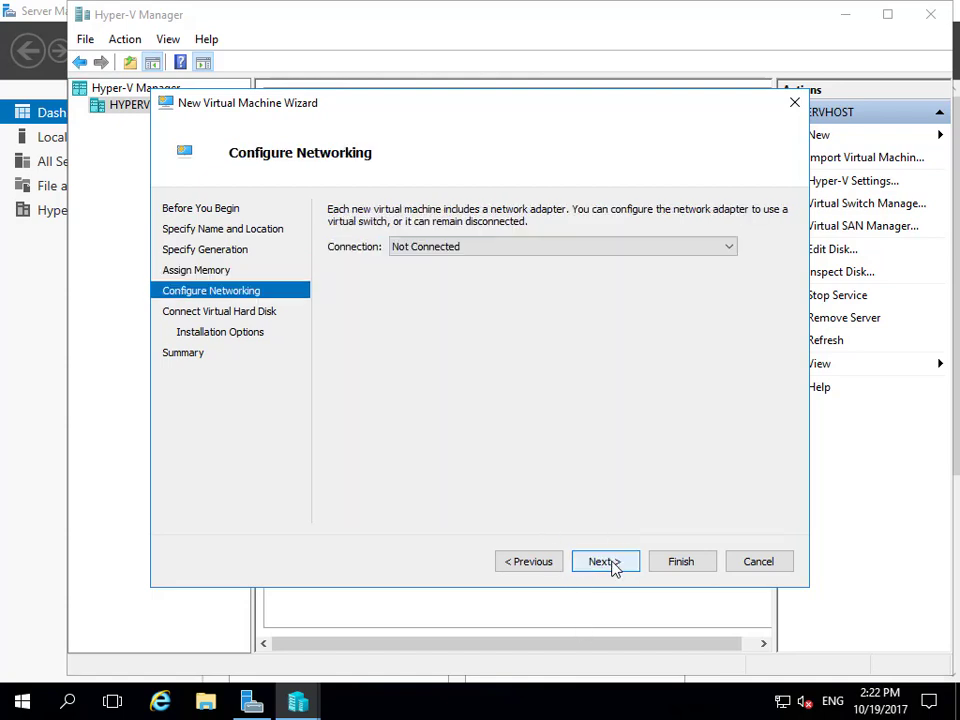
Step: Connect the new virtual machine's network adapter to the InternalNetwork switch
click(515, 248)
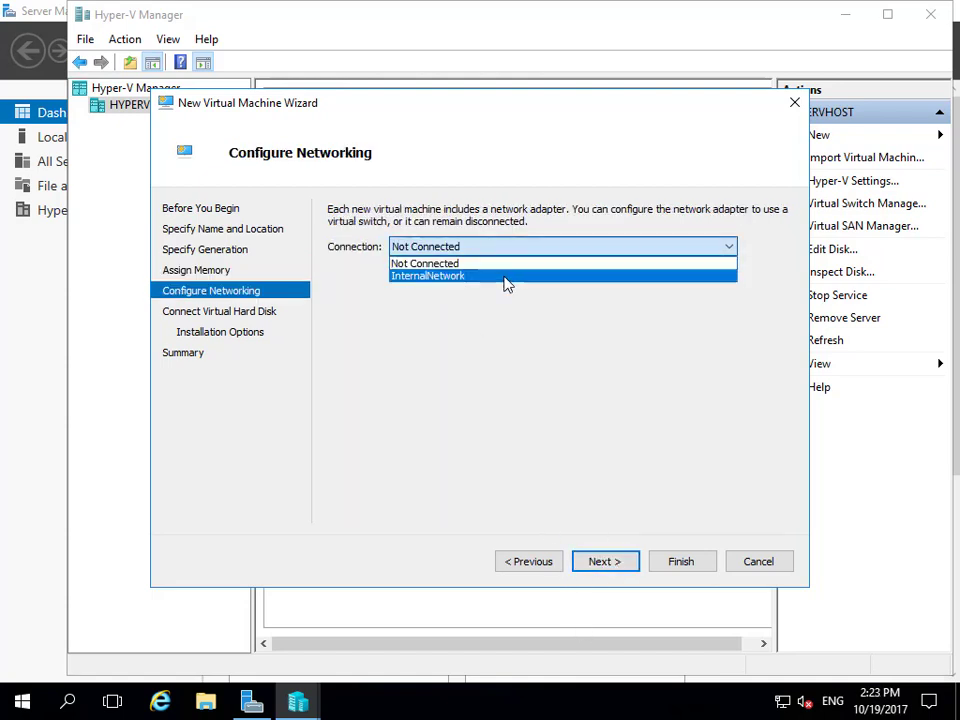
click(505, 276)
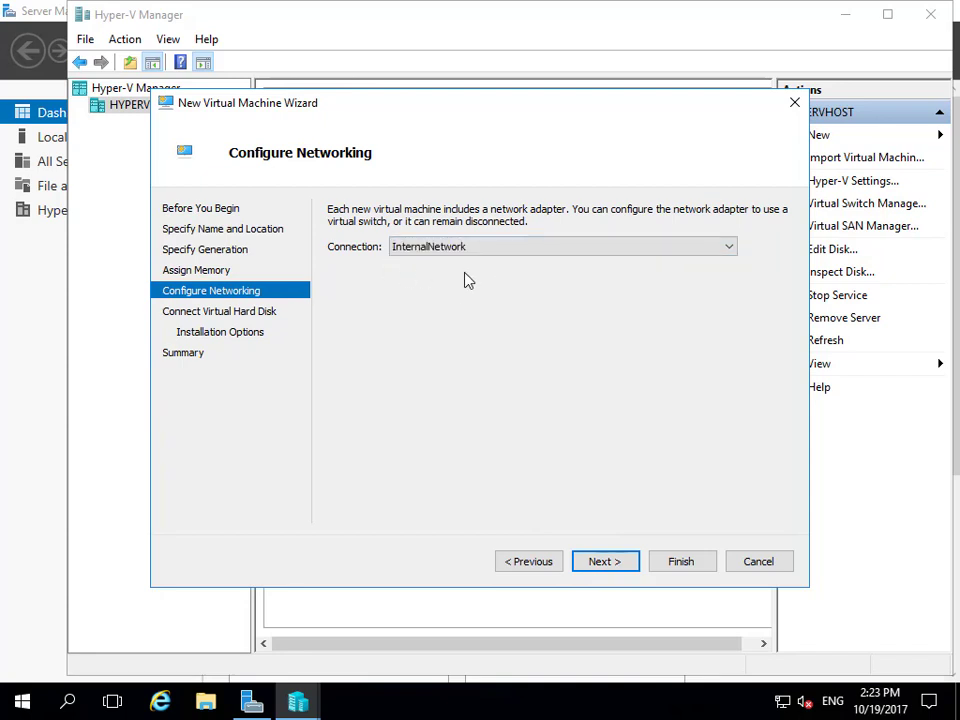
click(606, 562)
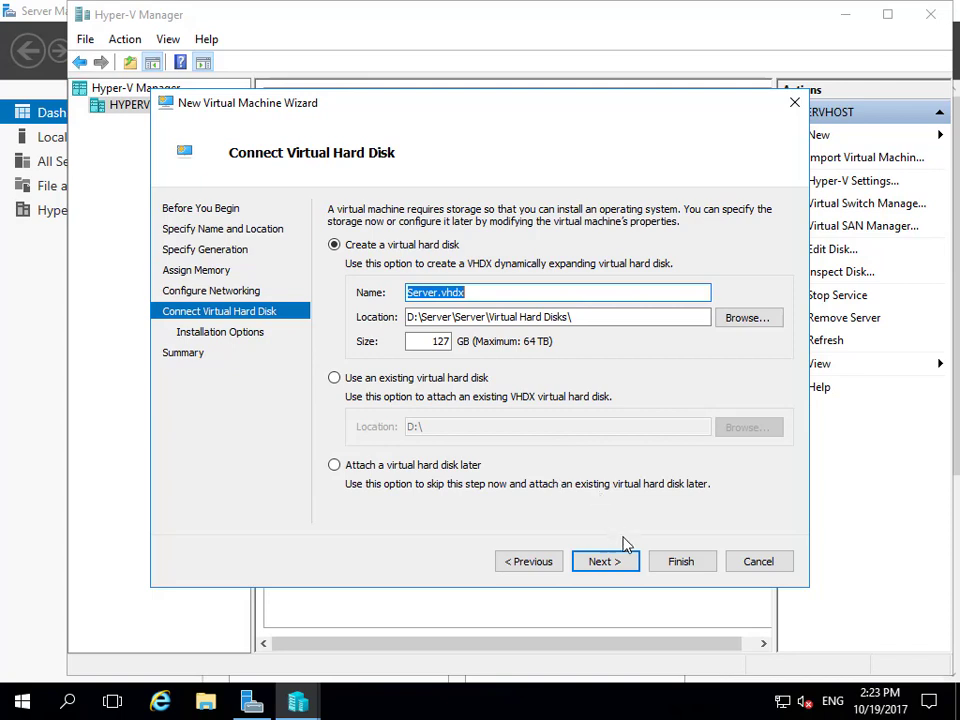
Step: Create the virtual machine with a new 127 GB Server.vhdx hard disk and no operating system installation
click(604, 561)
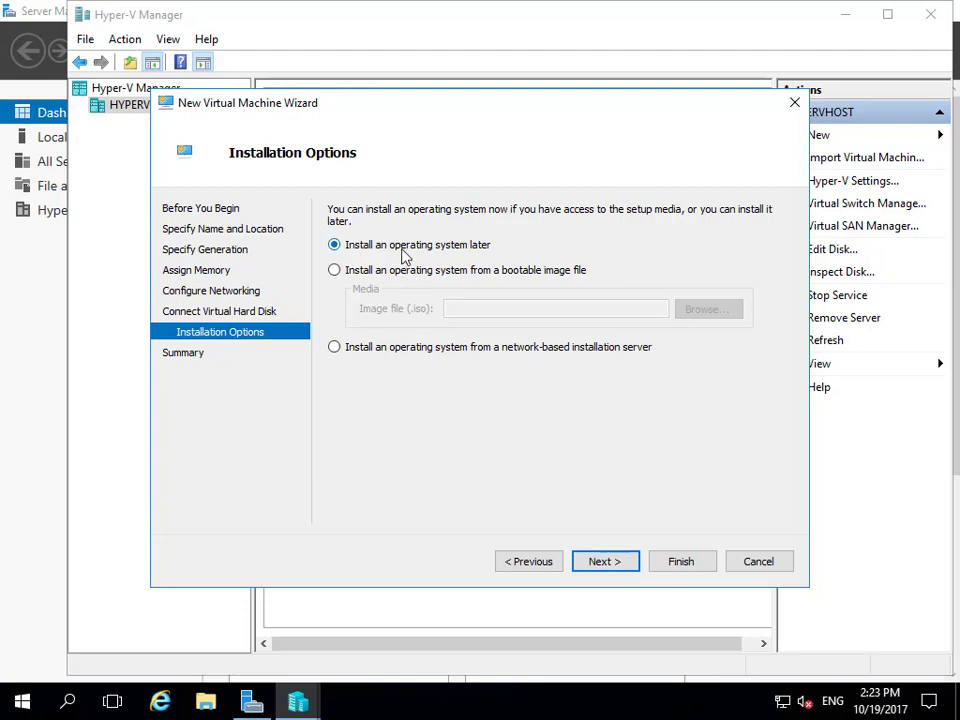
click(593, 565)
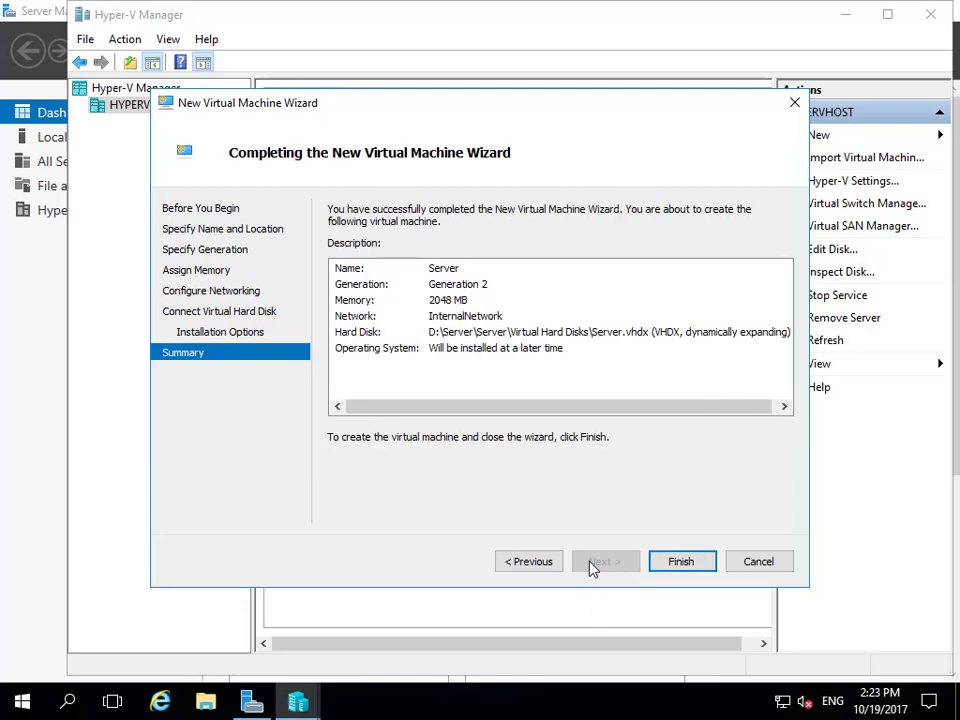
click(660, 566)
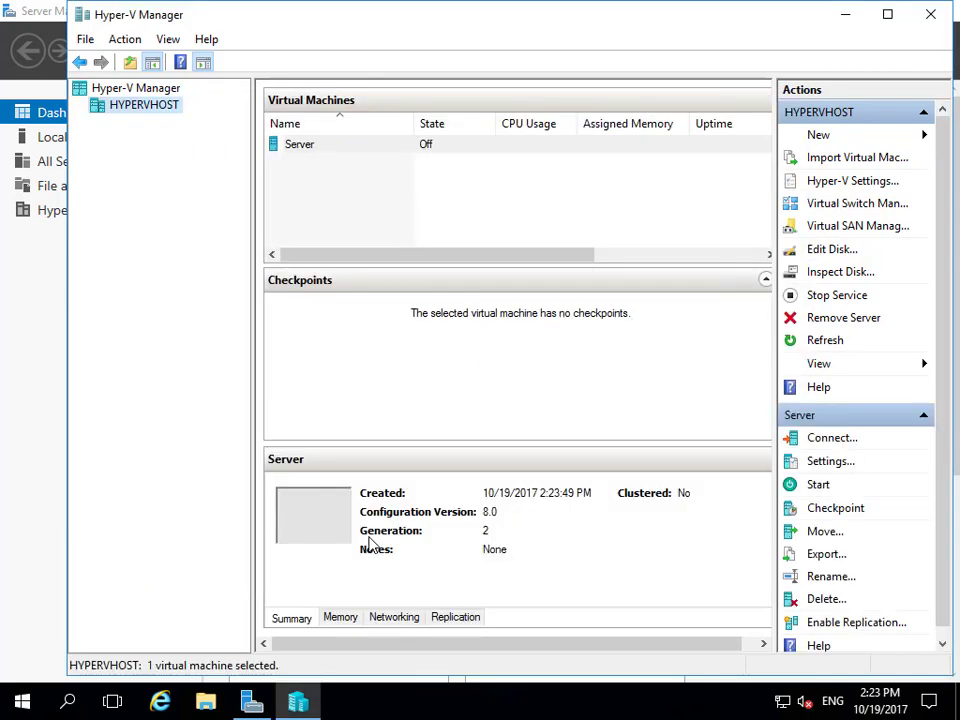
Step: Add a DVD drive to the SCSI controller in the Server virtual machine's settings
click(321, 149)
right_click(321, 153)
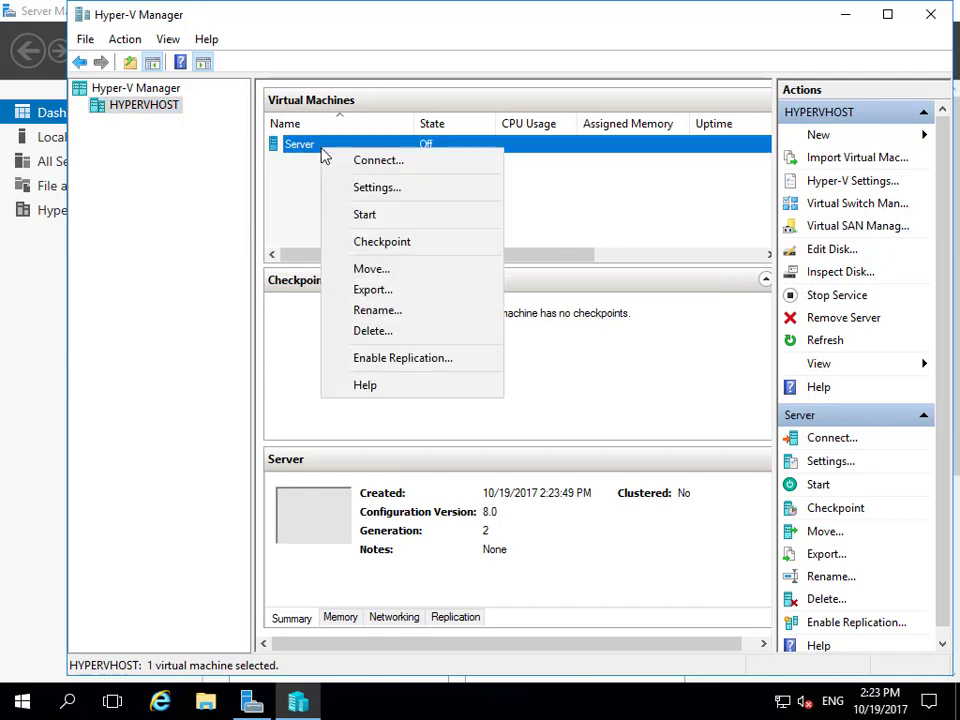
click(389, 192)
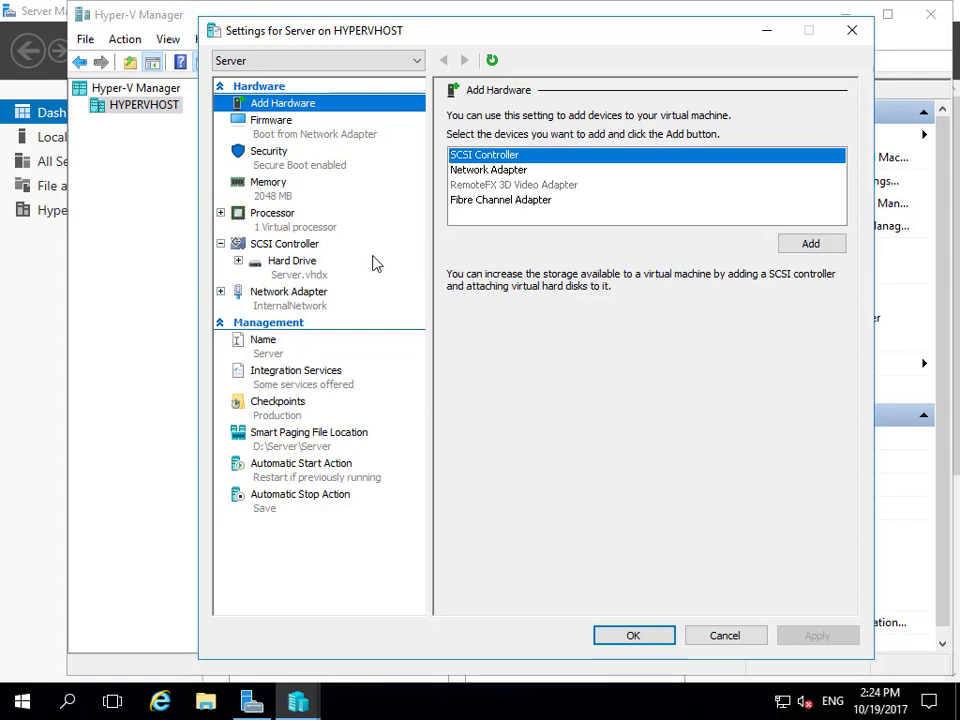
click(320, 246)
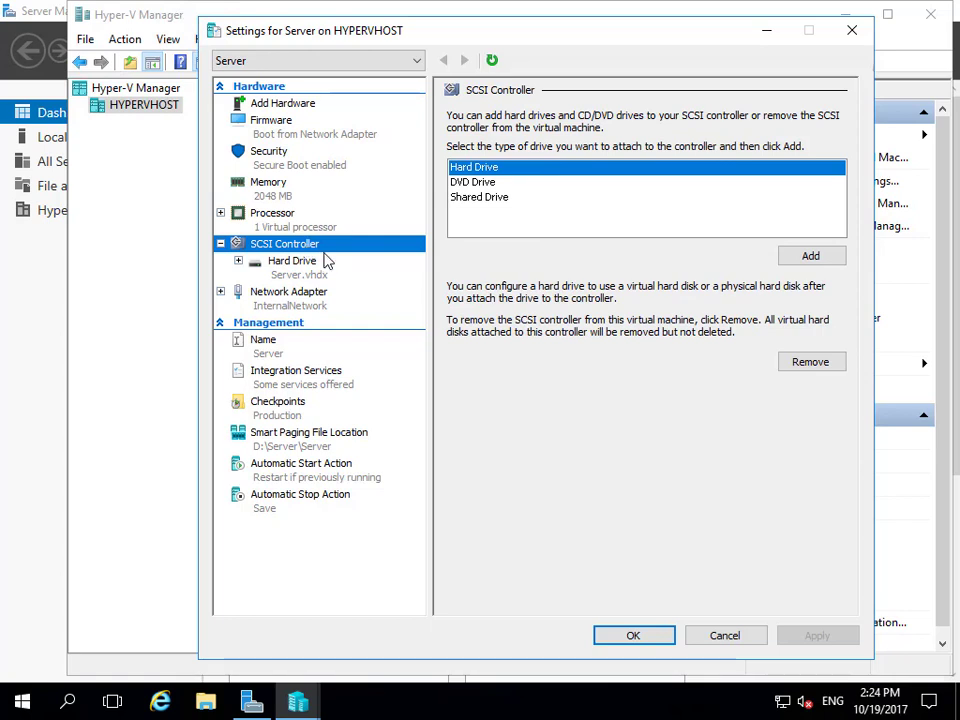
click(465, 184)
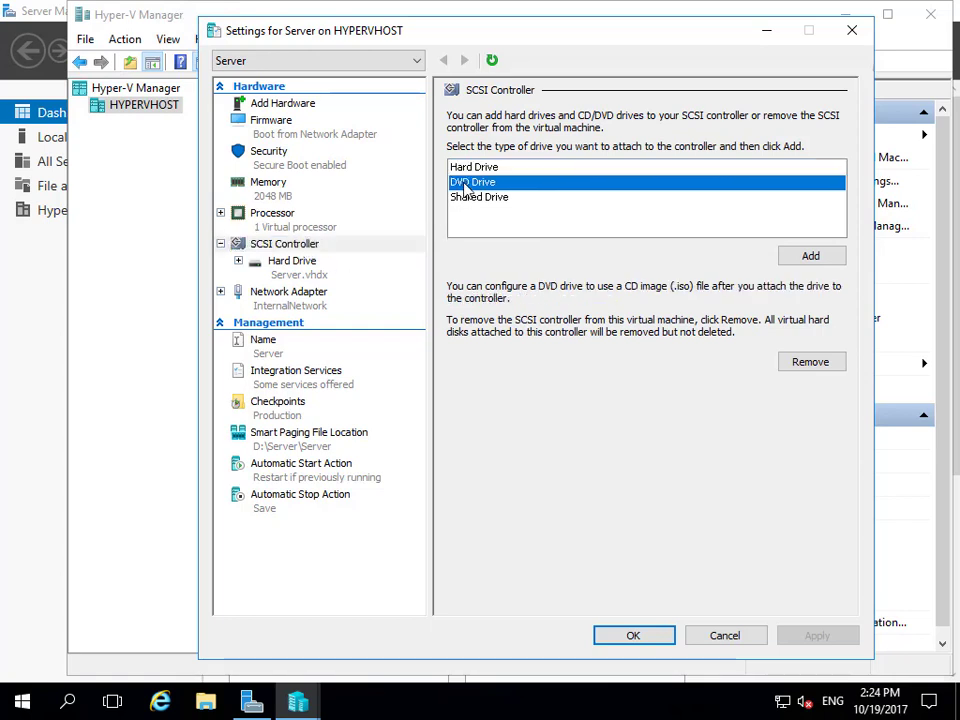
click(810, 256)
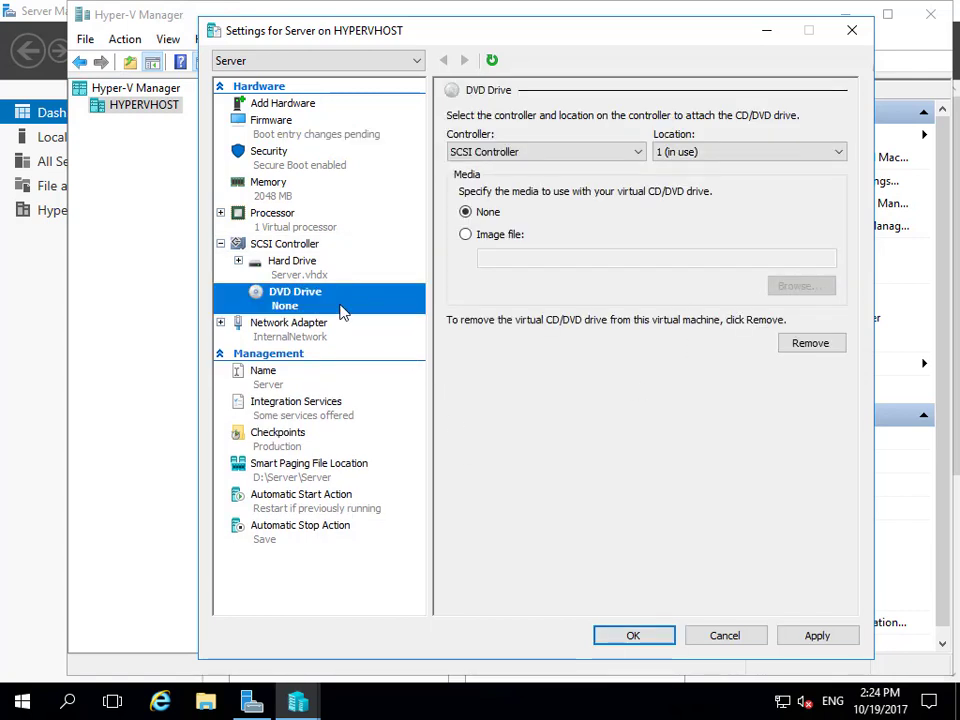
Step: Attach the image file D:\ISO\Win2016.iso to the DVD drive and save the virtual machine's settings
click(466, 236)
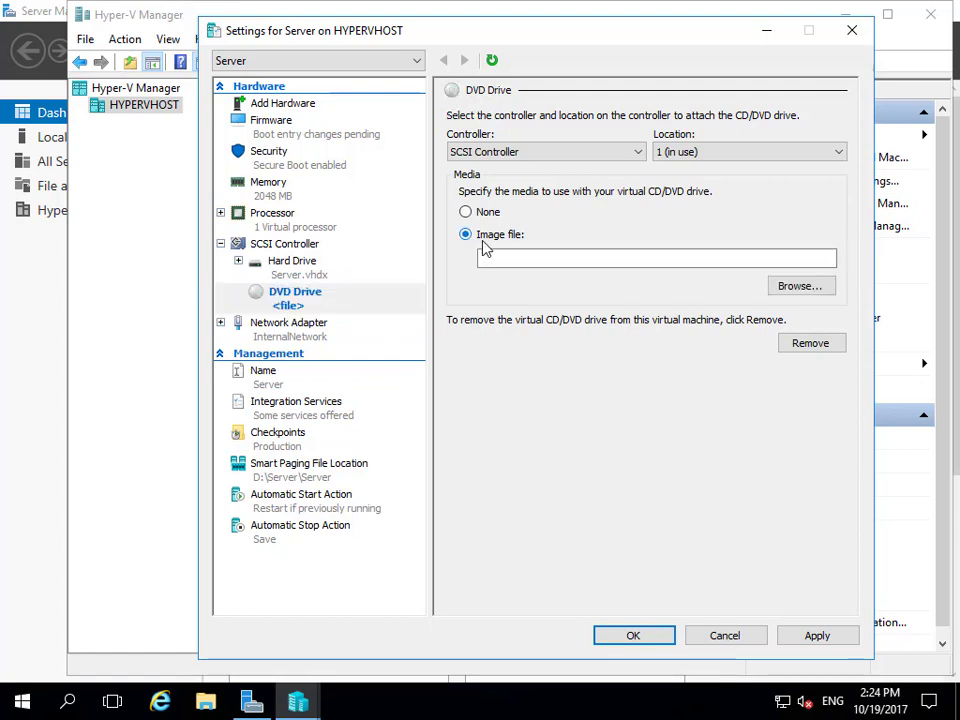
click(799, 287)
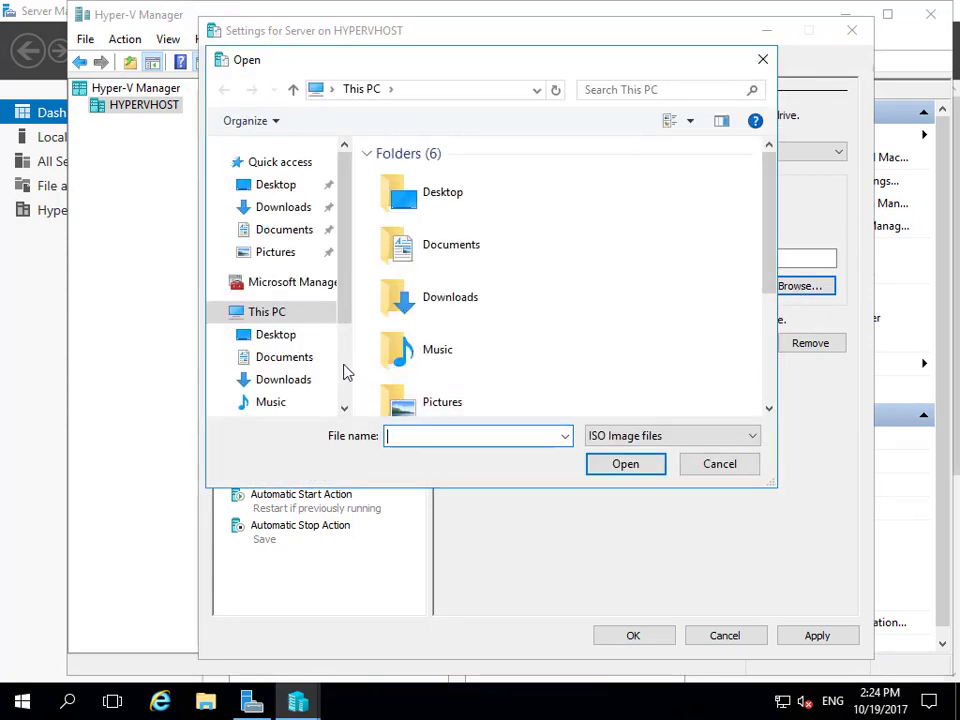
scroll(343, 370, down, 2)
click(285, 364)
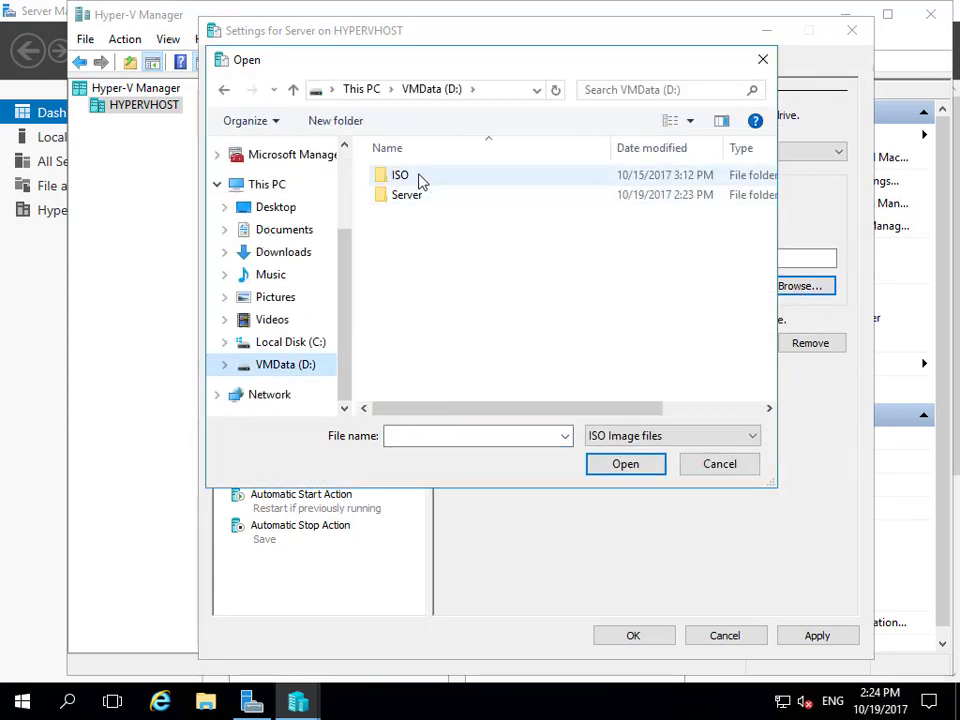
double_click(398, 177)
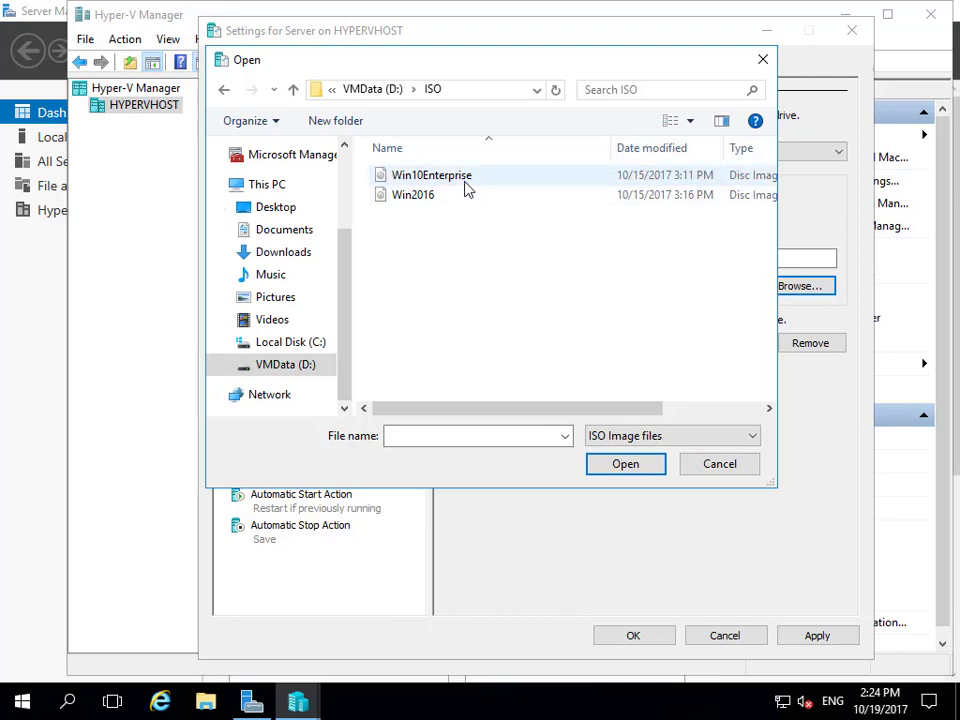
click(419, 203)
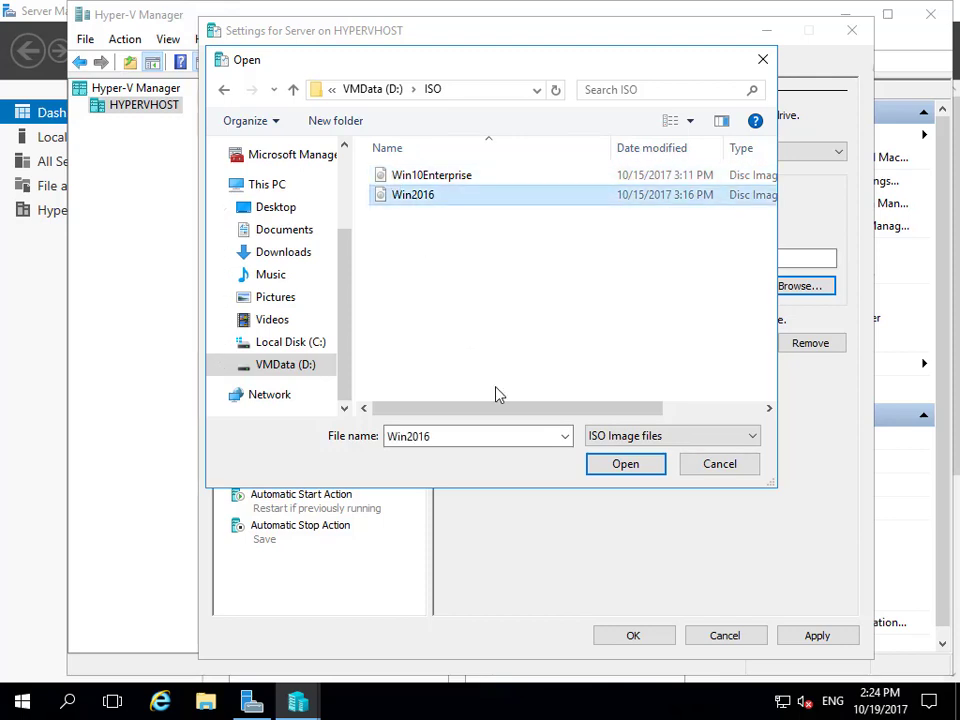
click(625, 466)
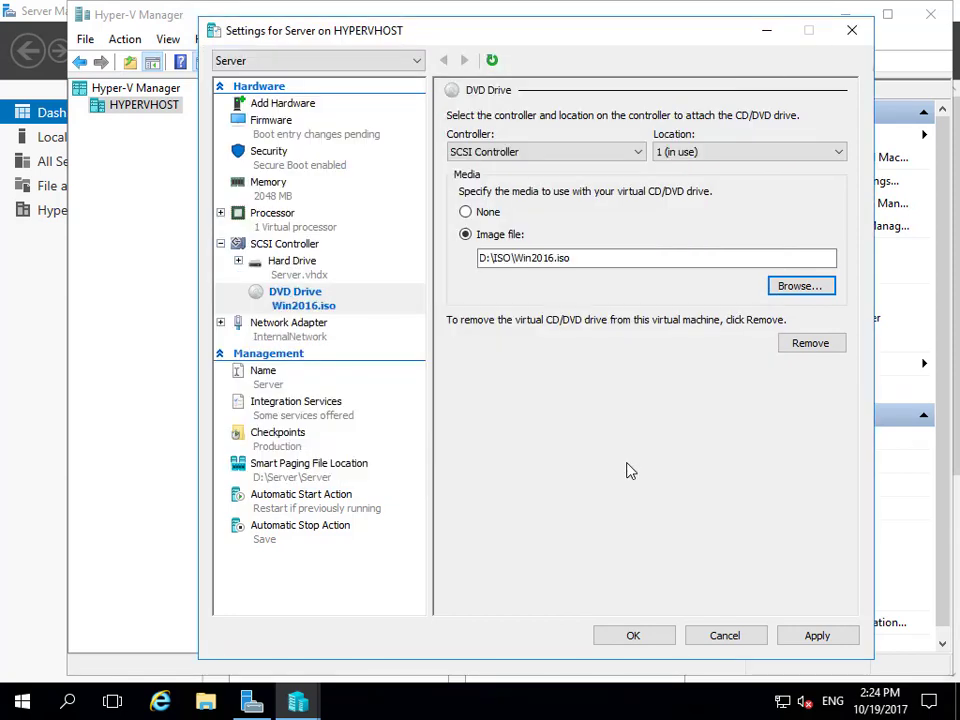
click(614, 644)
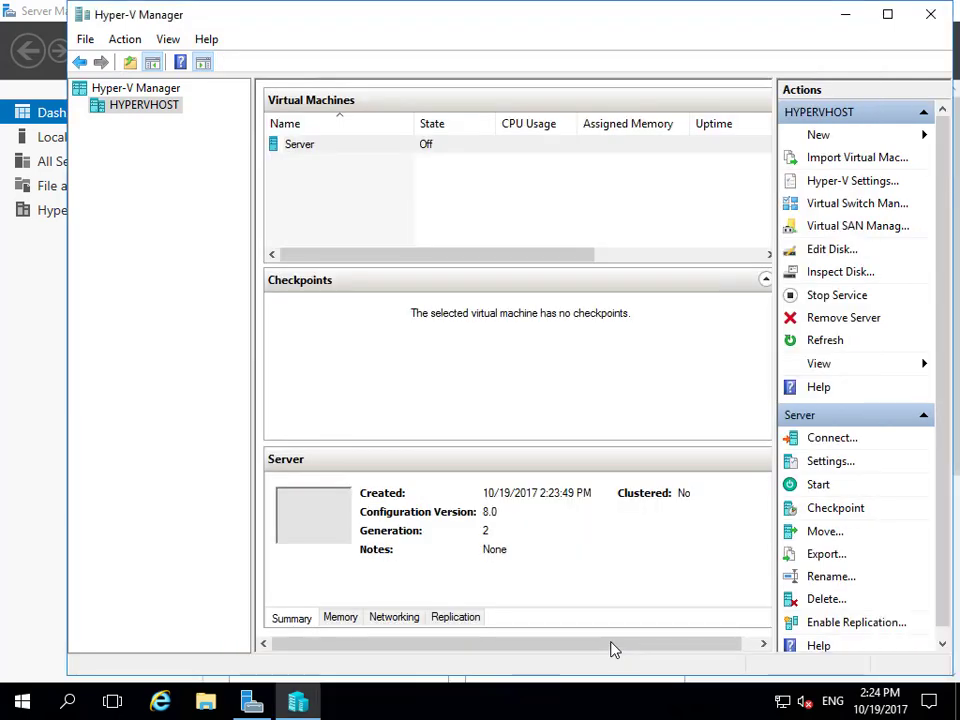